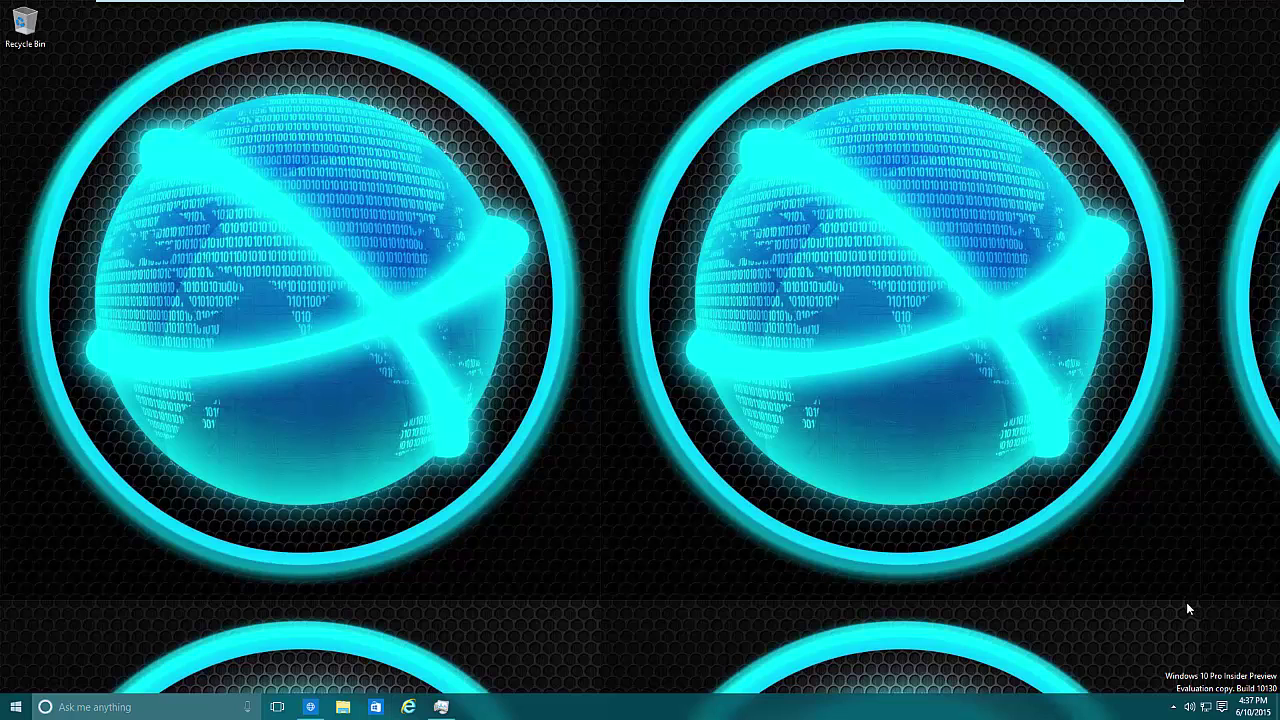
Go through Action Center and All settings to the Accounts > Family & other users page
click(1222, 707)
click(1072, 630)
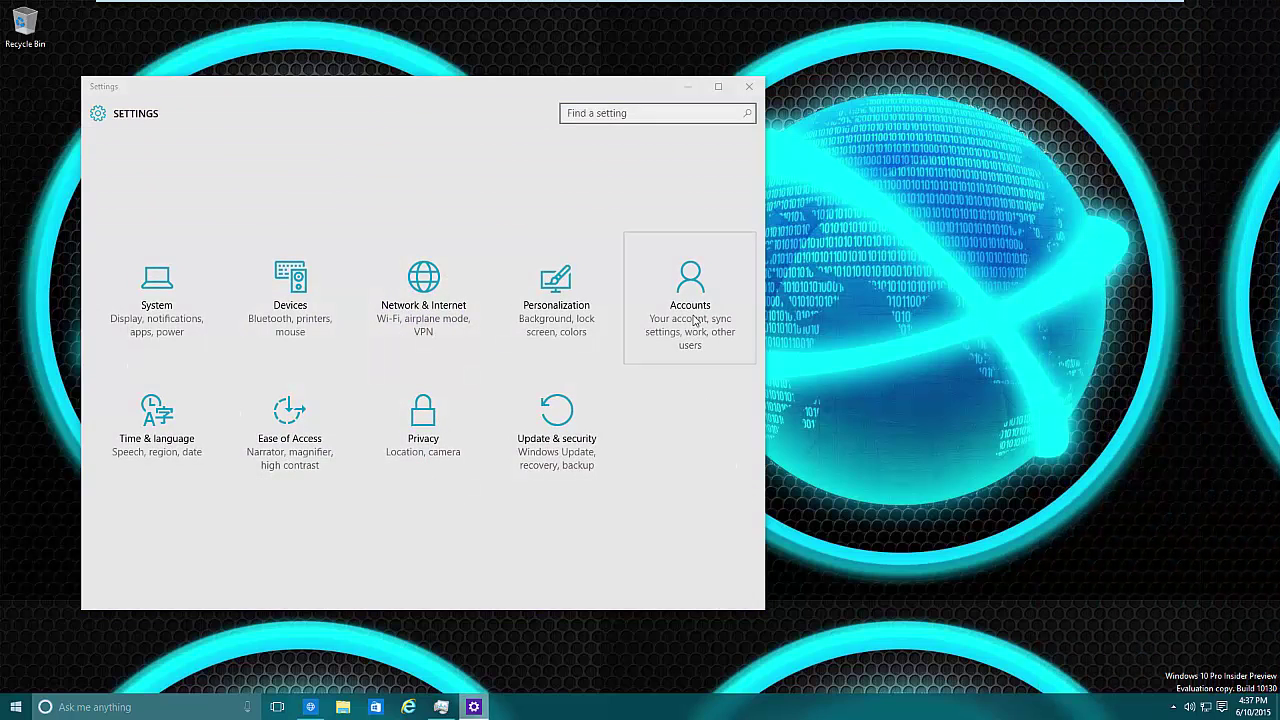
click(693, 320)
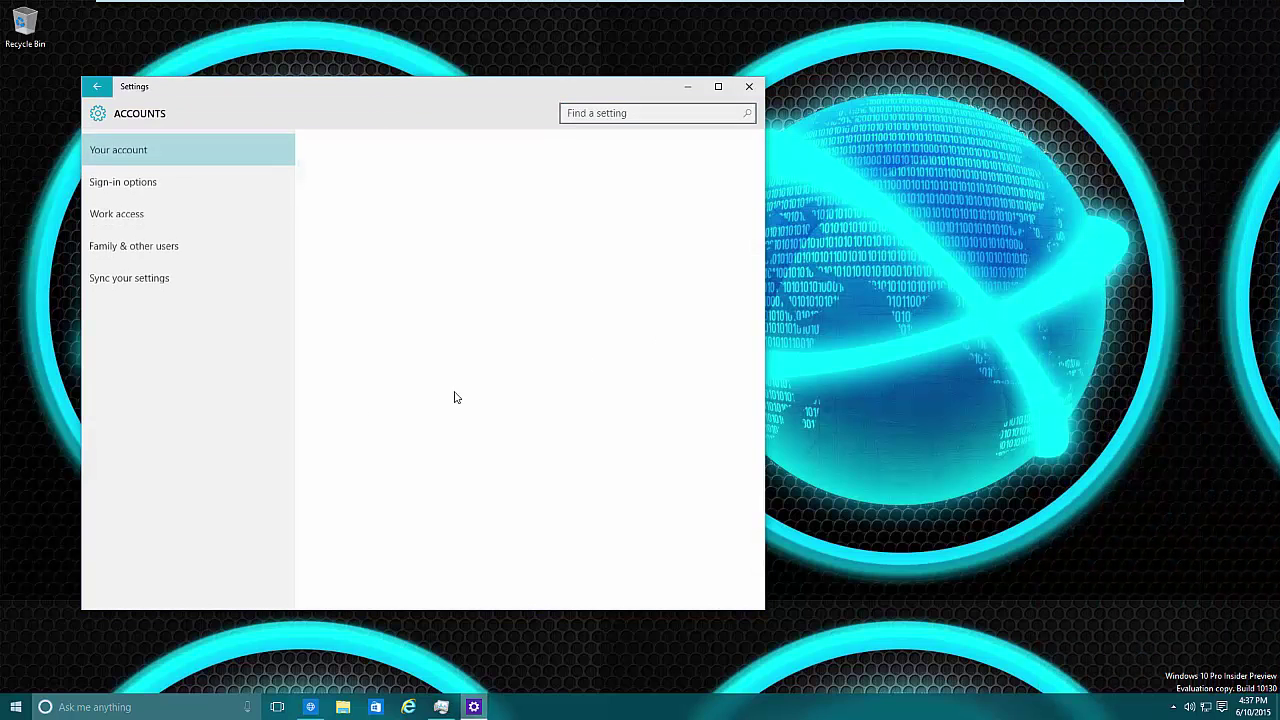
click(142, 241)
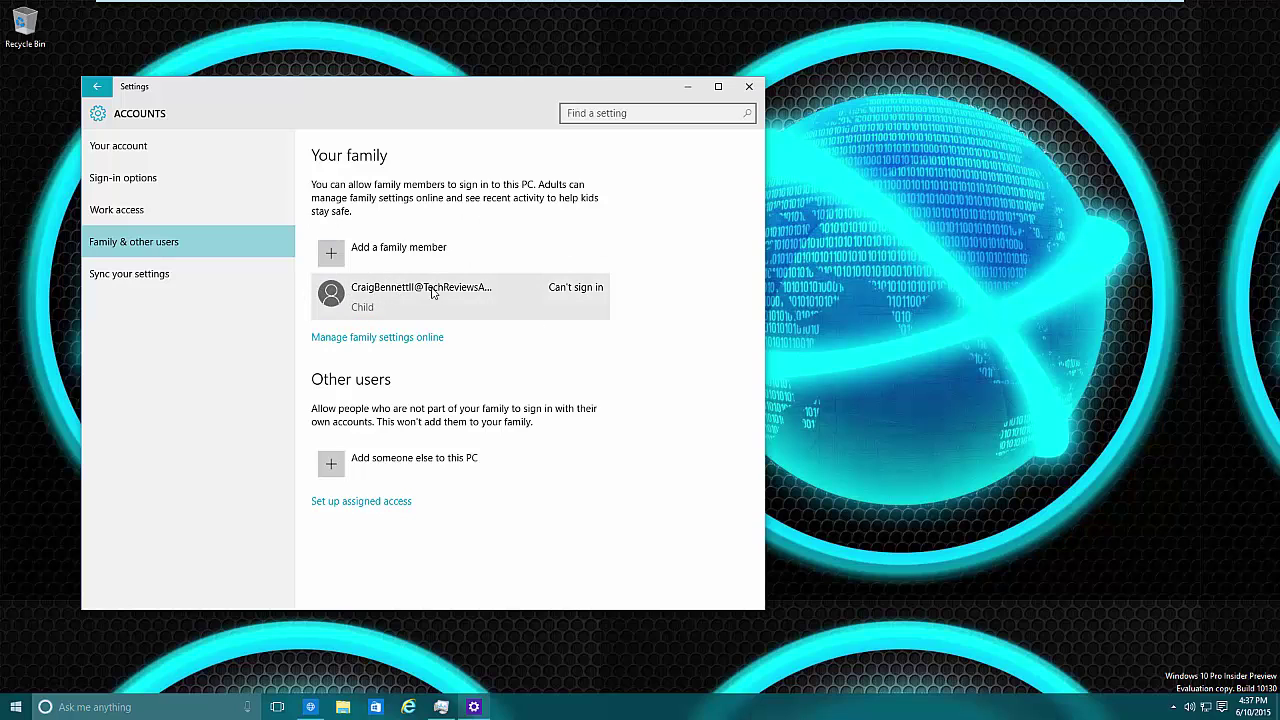
Expand the child family member's row under Your family to show its options
click(513, 300)
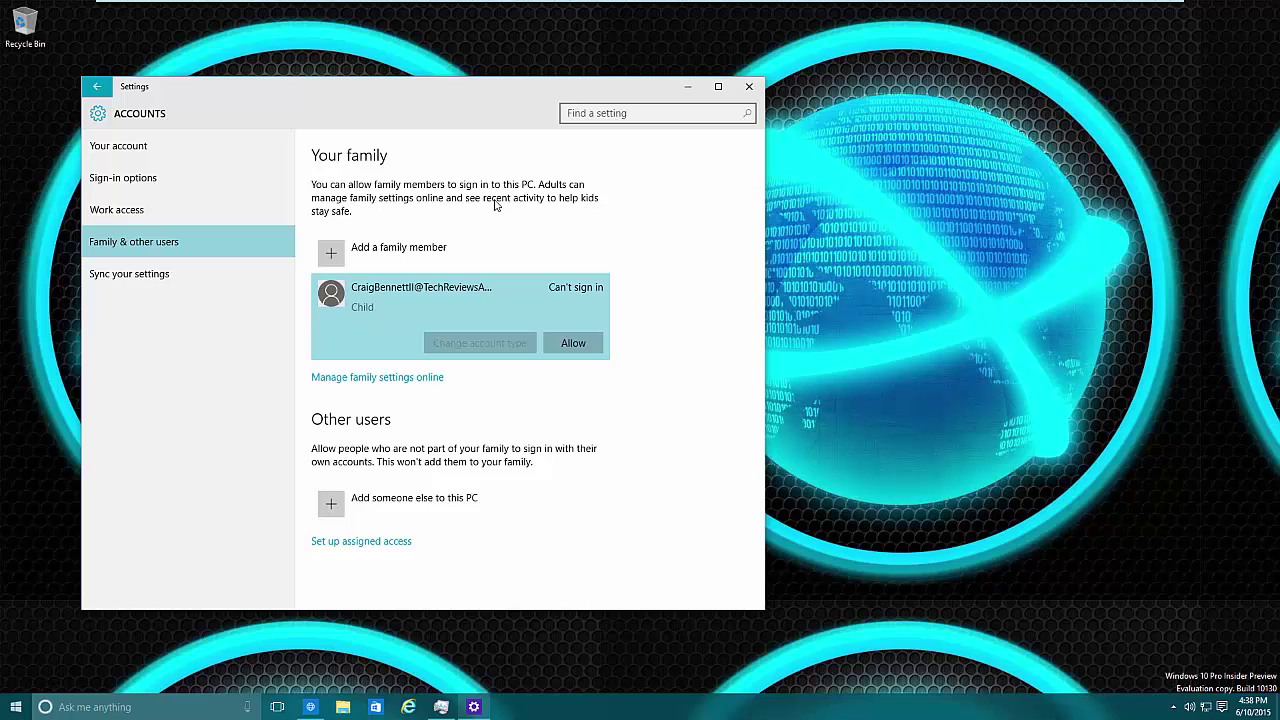
Choose Add someone else to this PC, then sign in without a Microsoft account
click(368, 508)
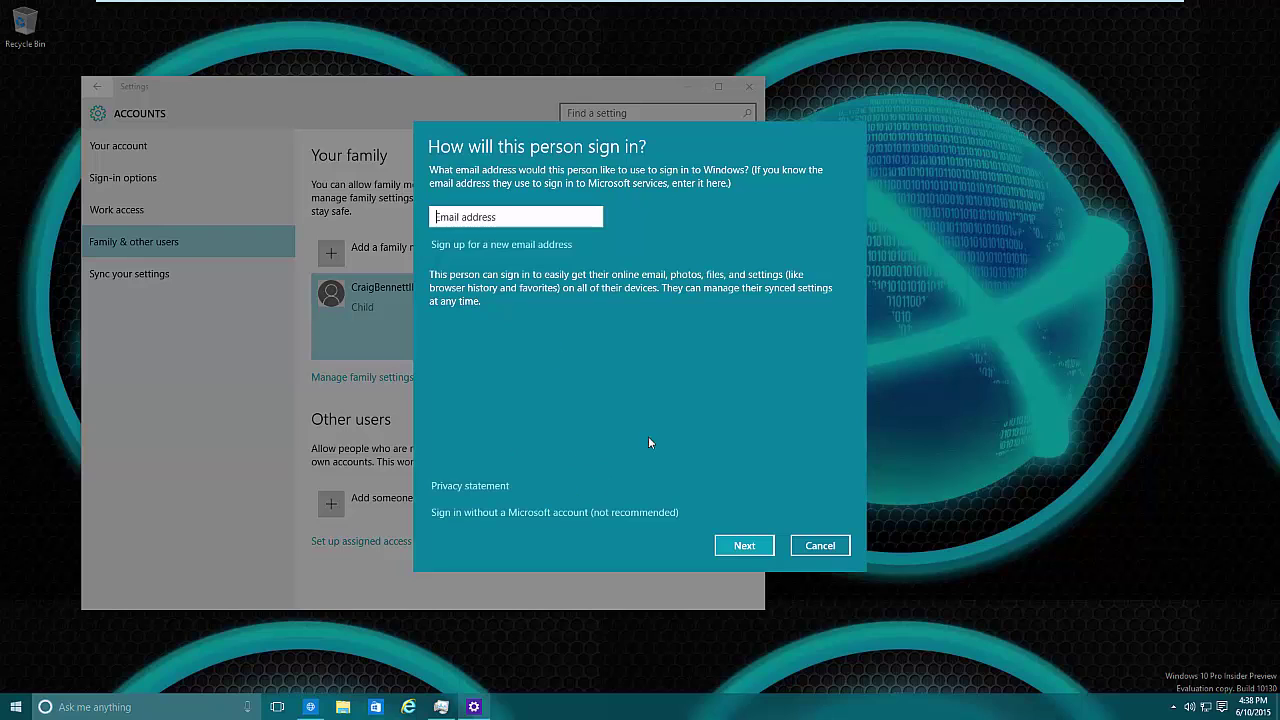
click(577, 513)
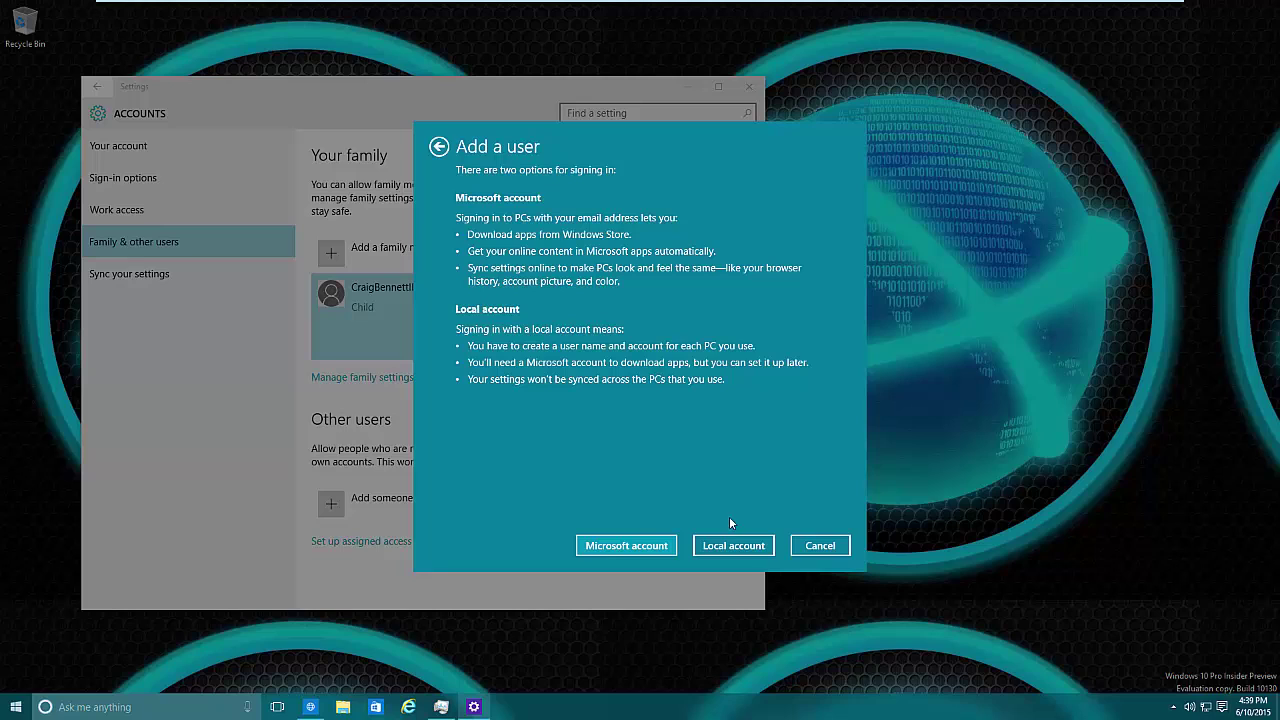
Create a local account with user name 'test', a password entered twice and a password hint
click(733, 545)
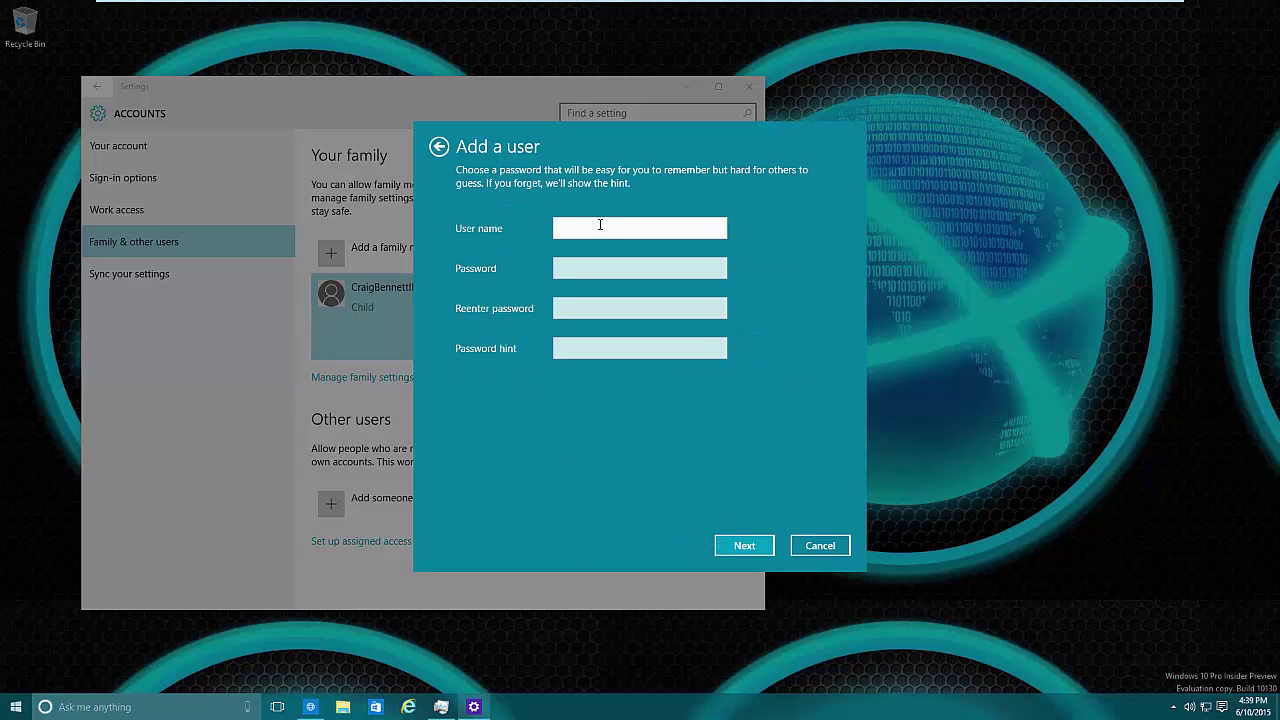
text(test)
key(Tab)
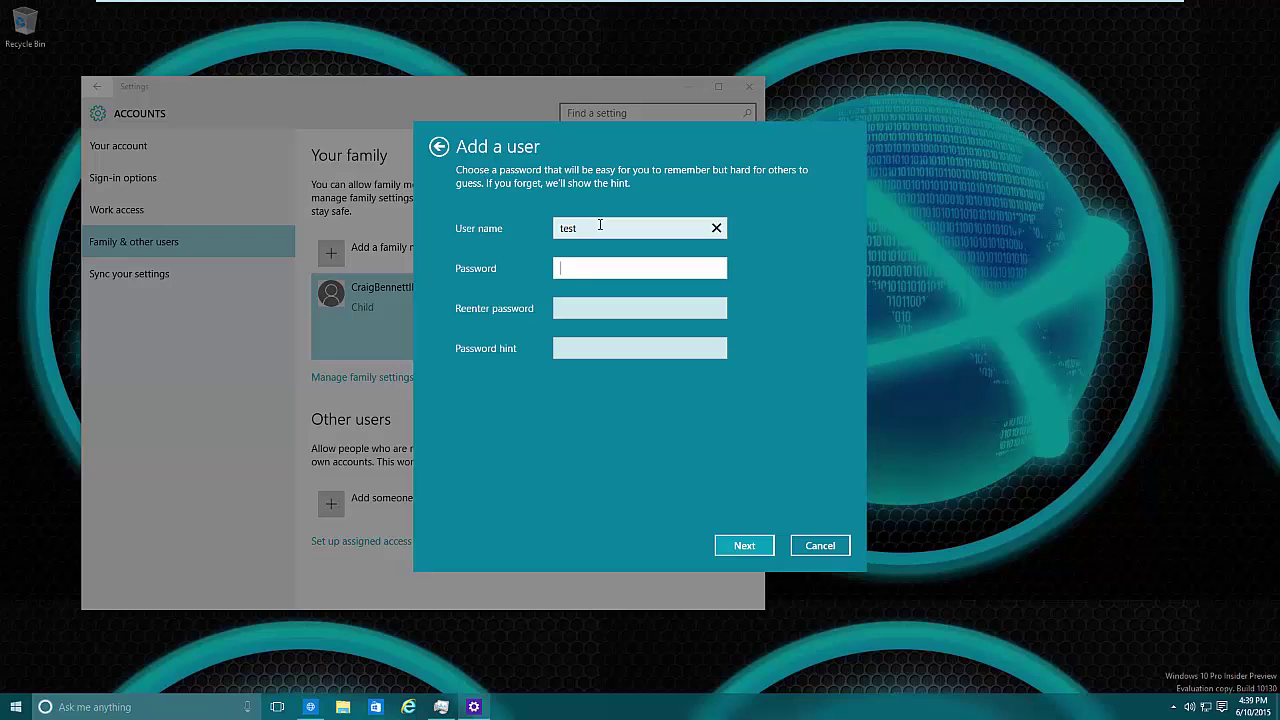
text(••••••)
key(Tab)
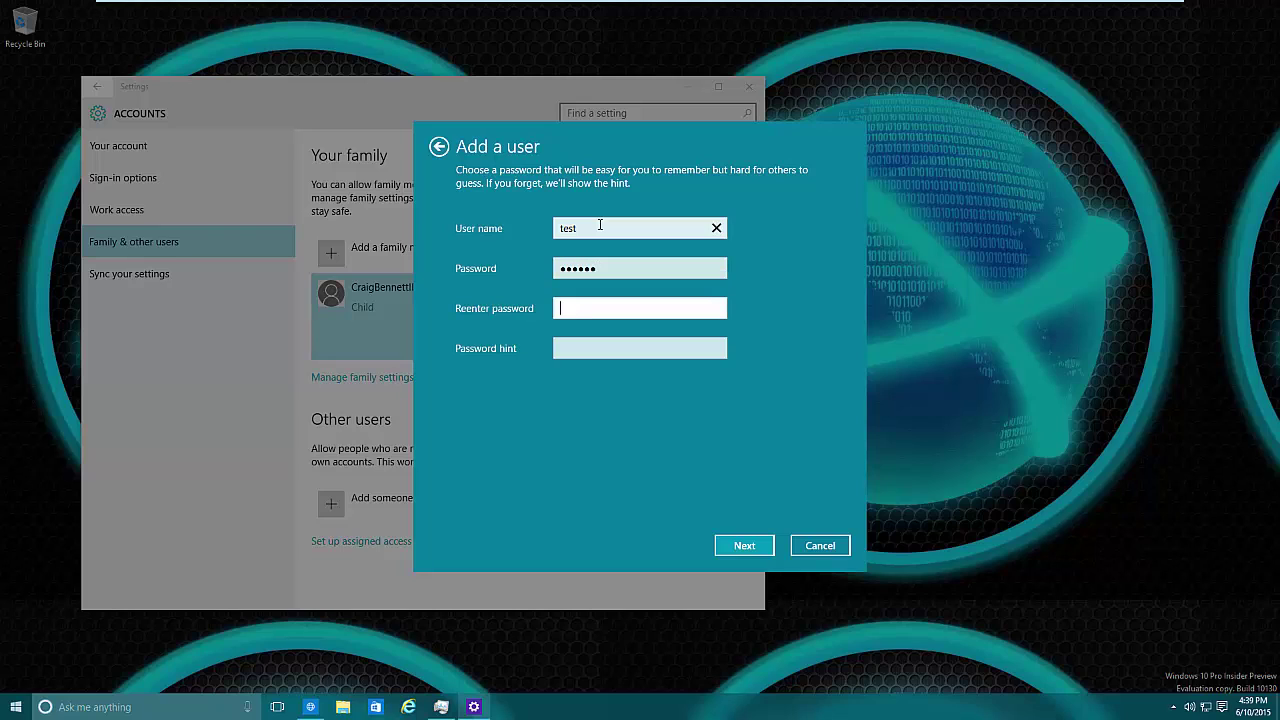
text(••••••)
key(Tab)
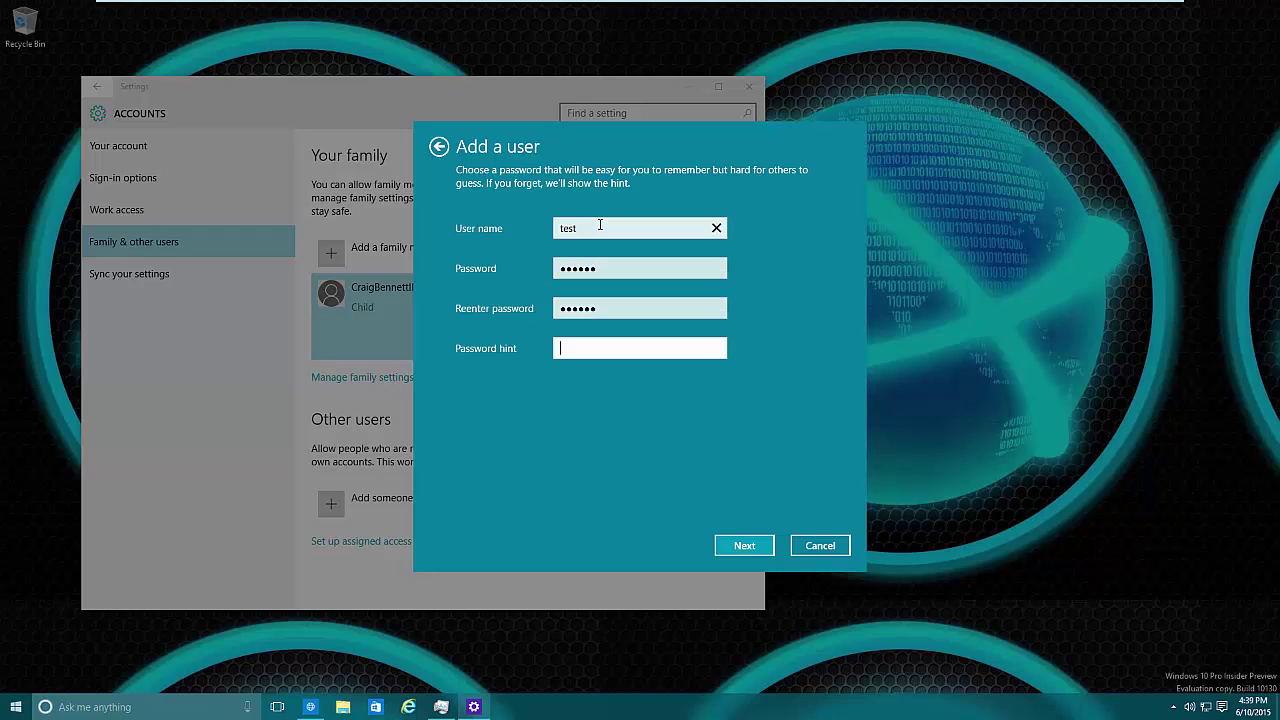
text(bla)
click(750, 546)
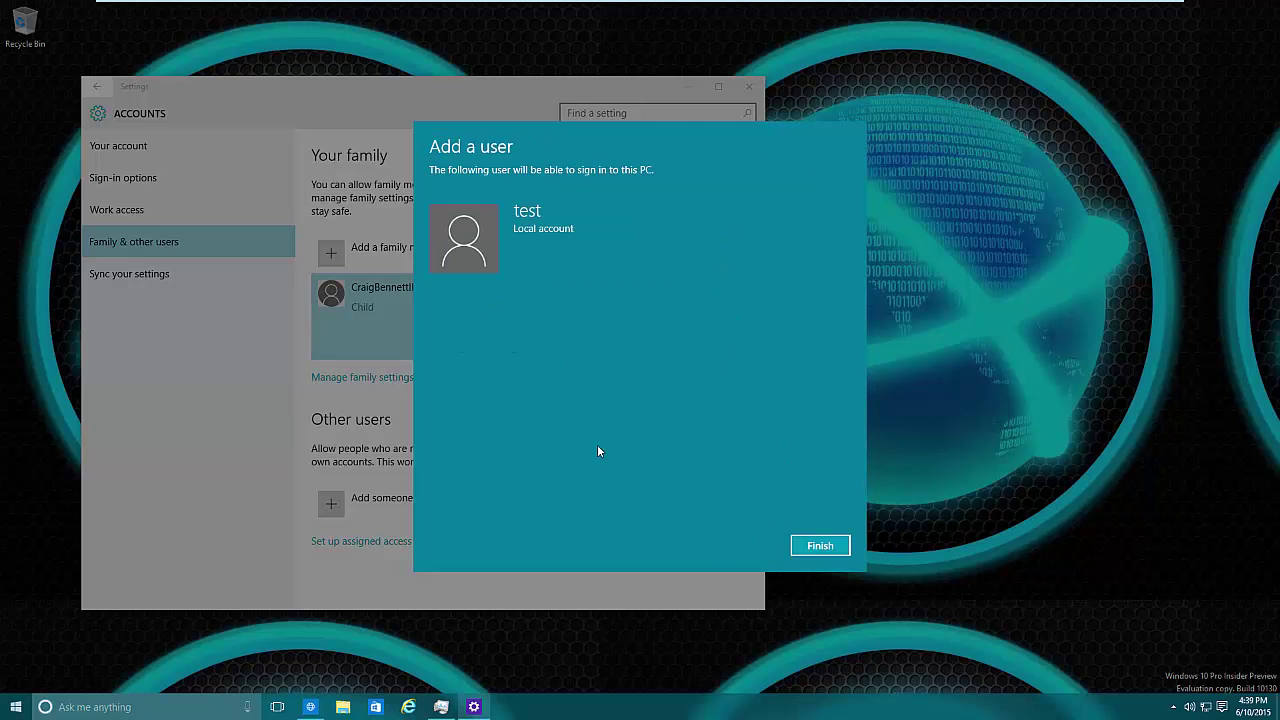
click(822, 550)
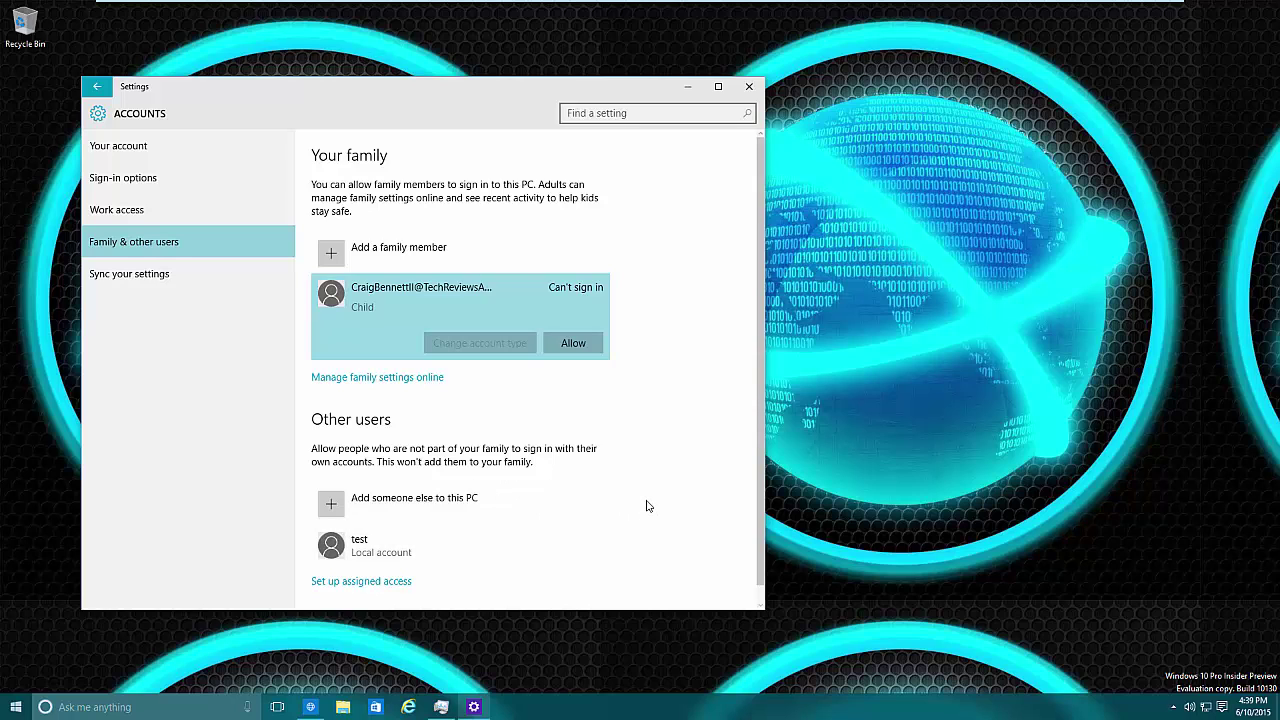
click(490, 499)
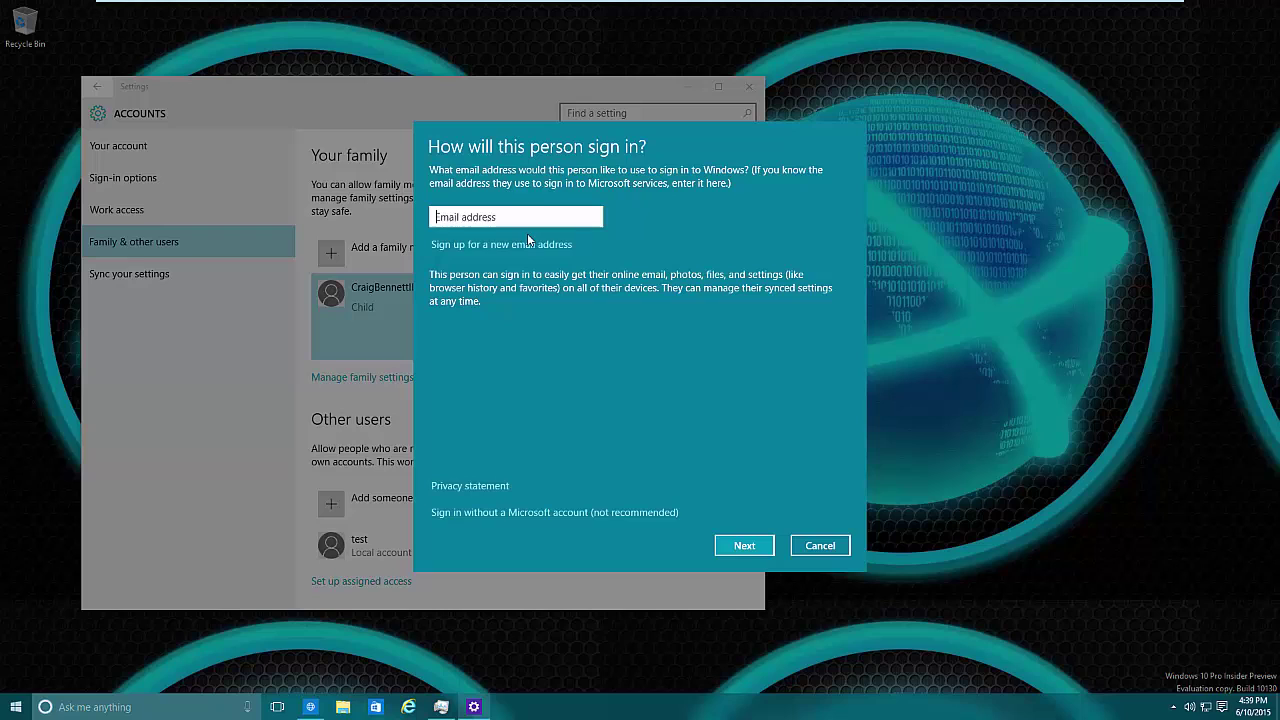
click(592, 216)
key(ctrl+v)
click(751, 545)
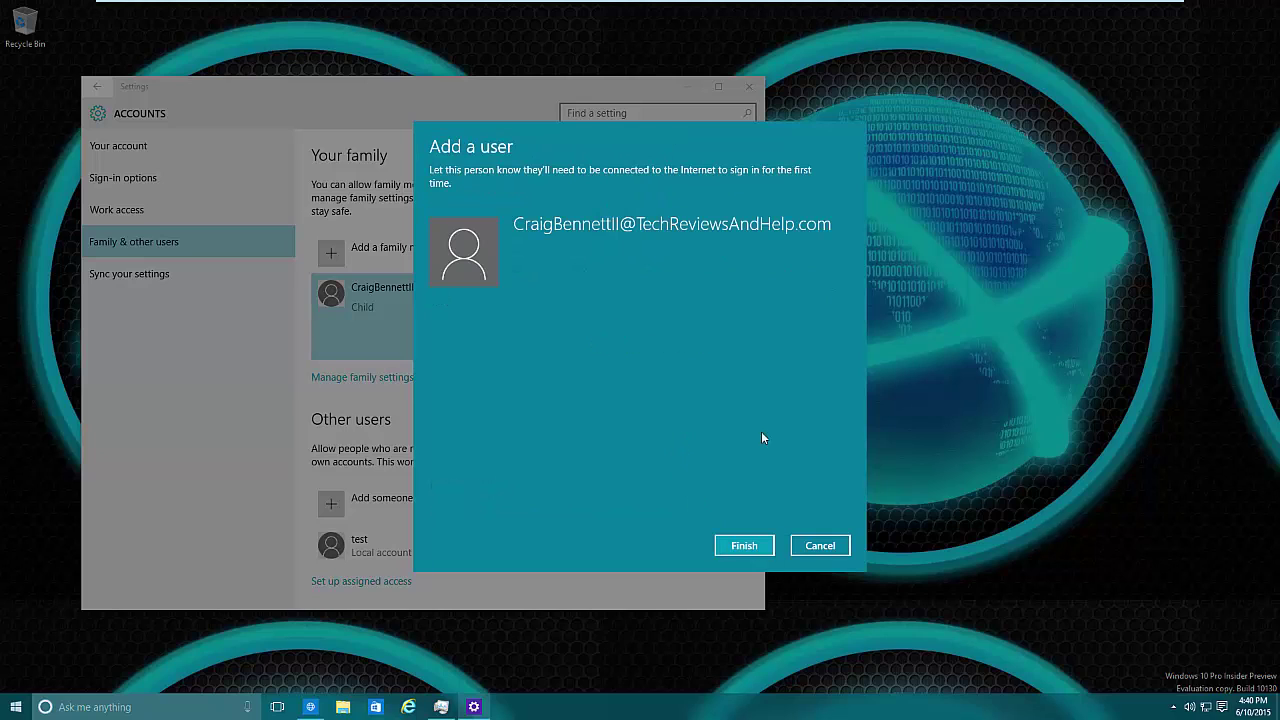
click(743, 548)
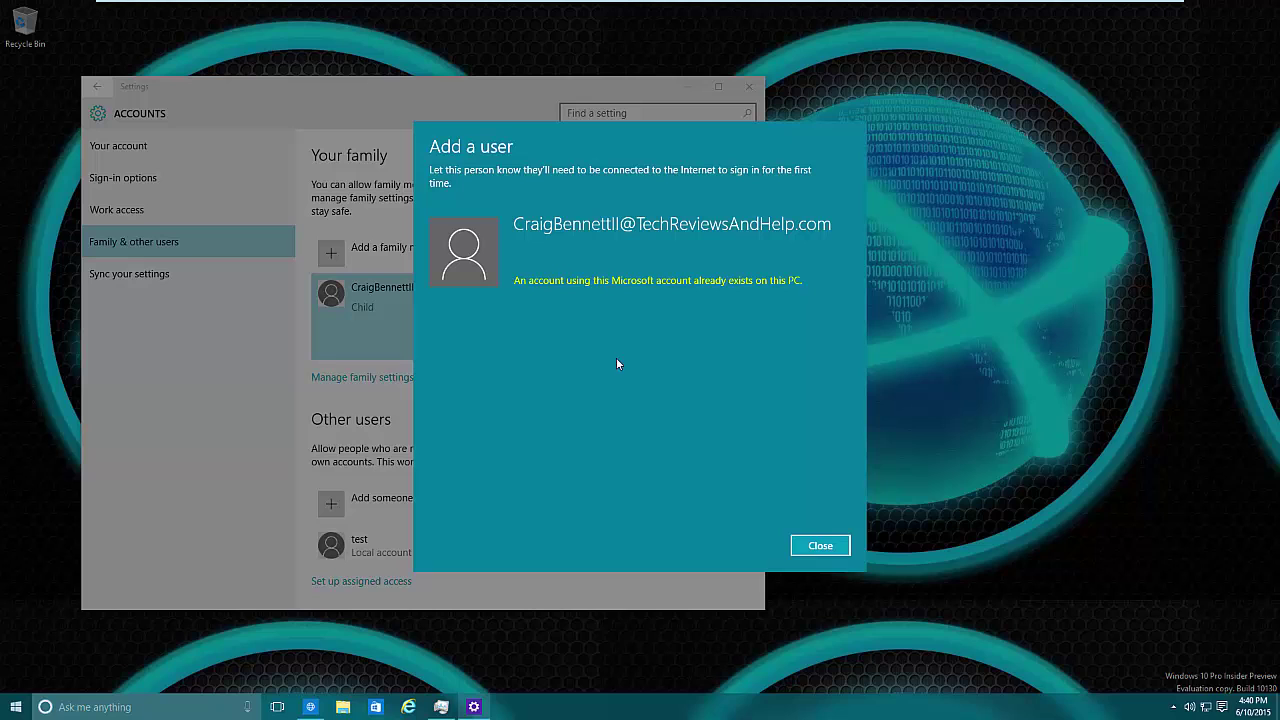
click(820, 545)
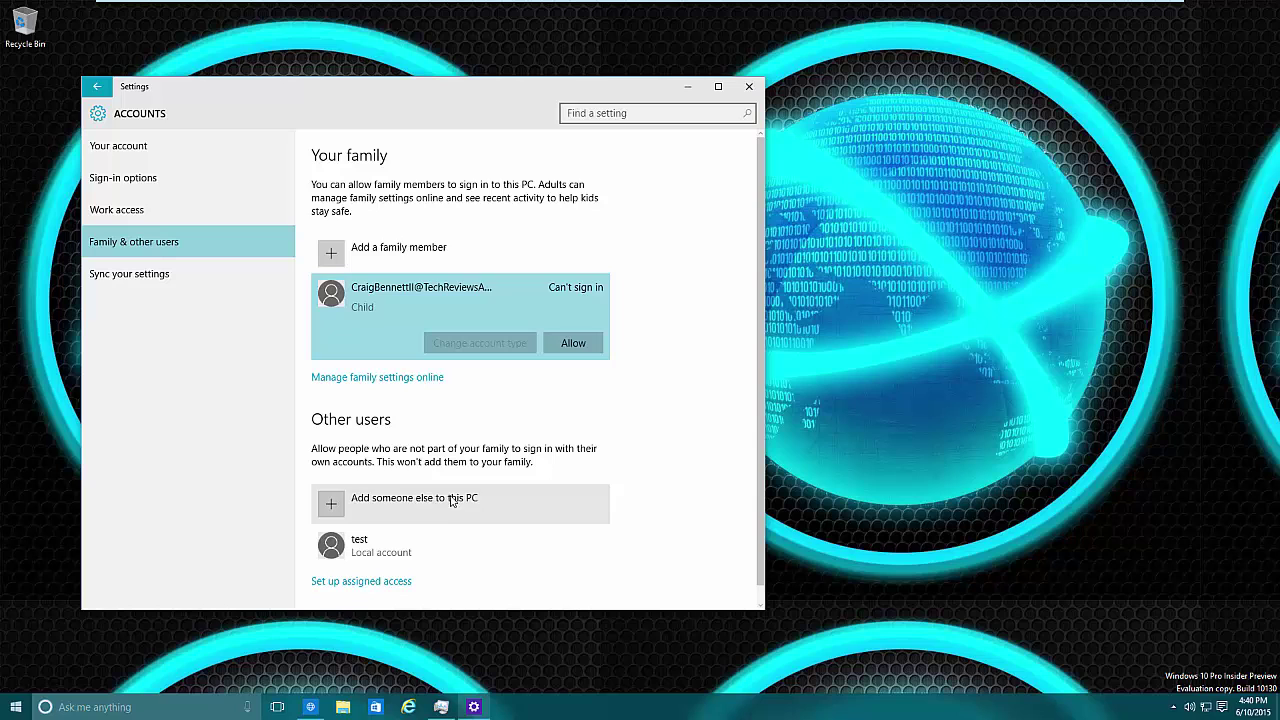
Set the test account's type to Standard User in the Change account type dialog
click(408, 554)
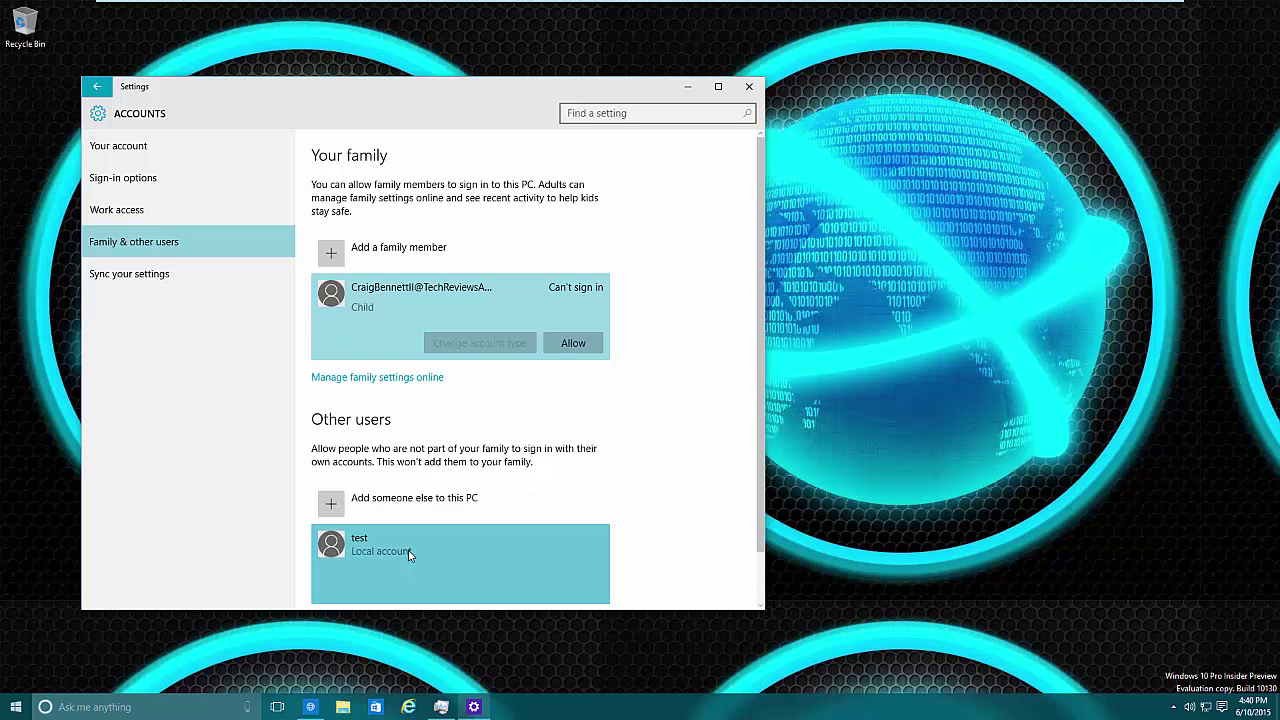
scroll(450, 520, down, 1)
click(475, 535)
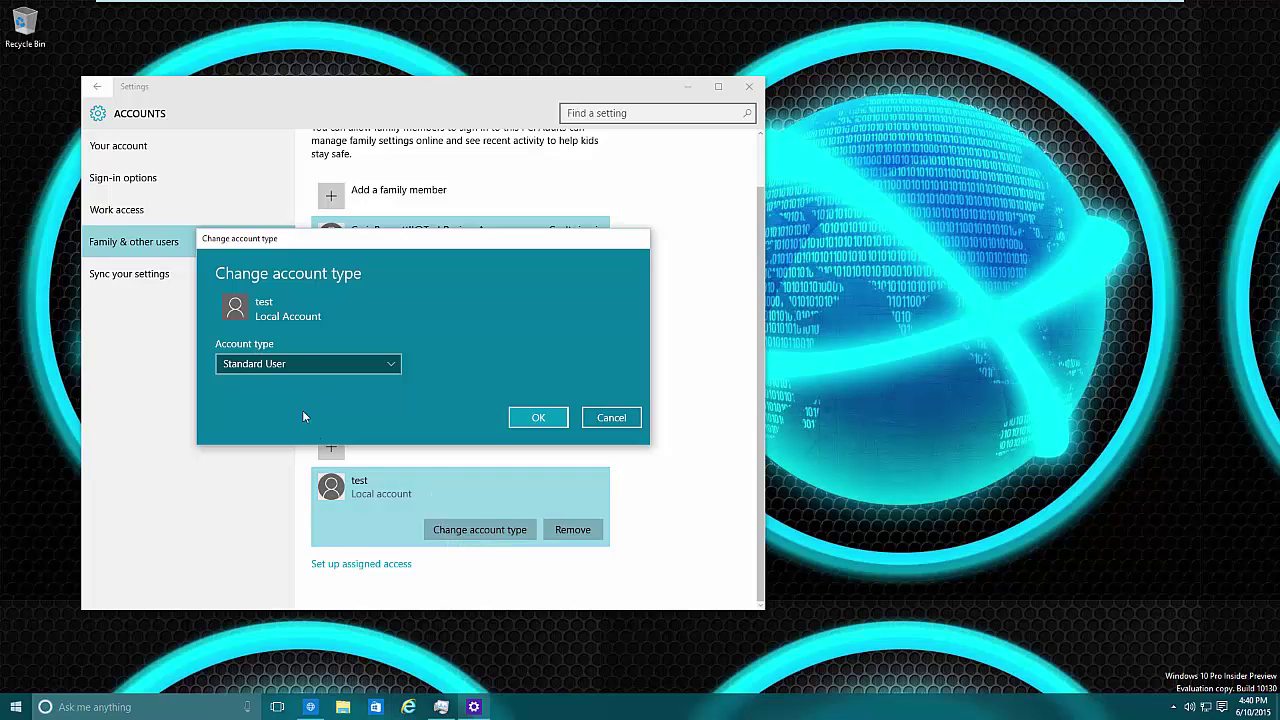
click(302, 369)
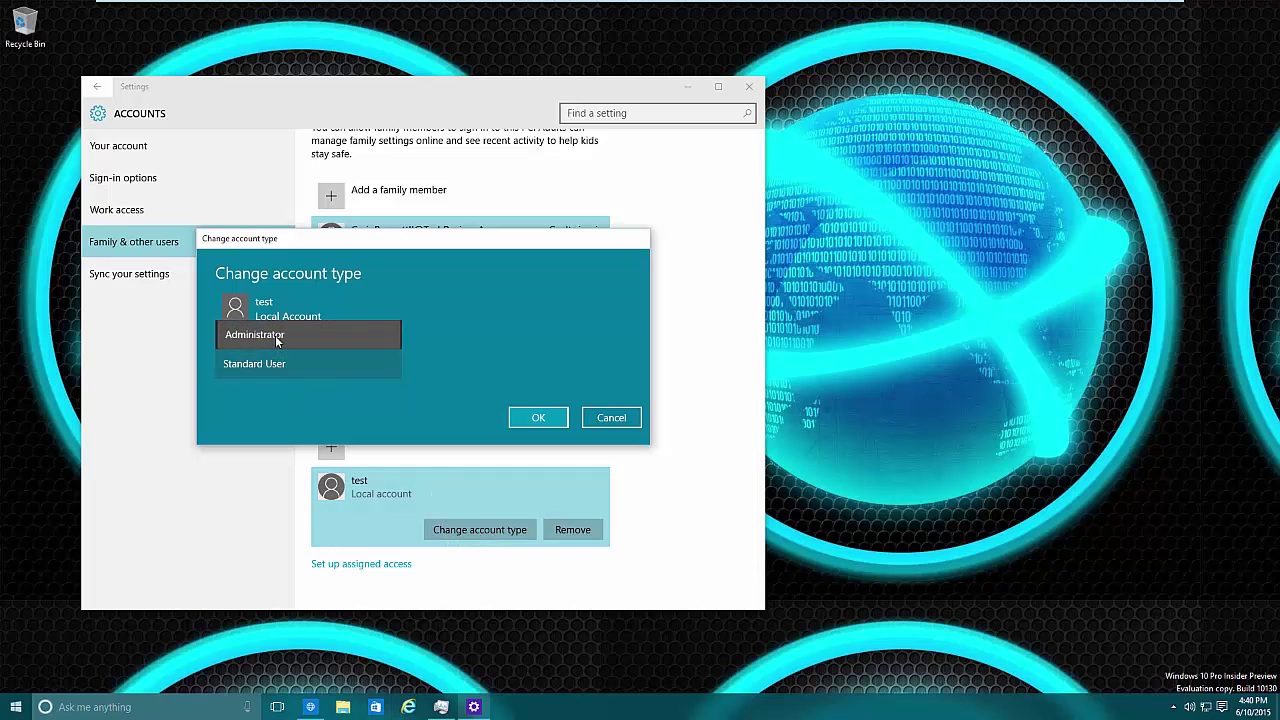
click(275, 335)
click(300, 362)
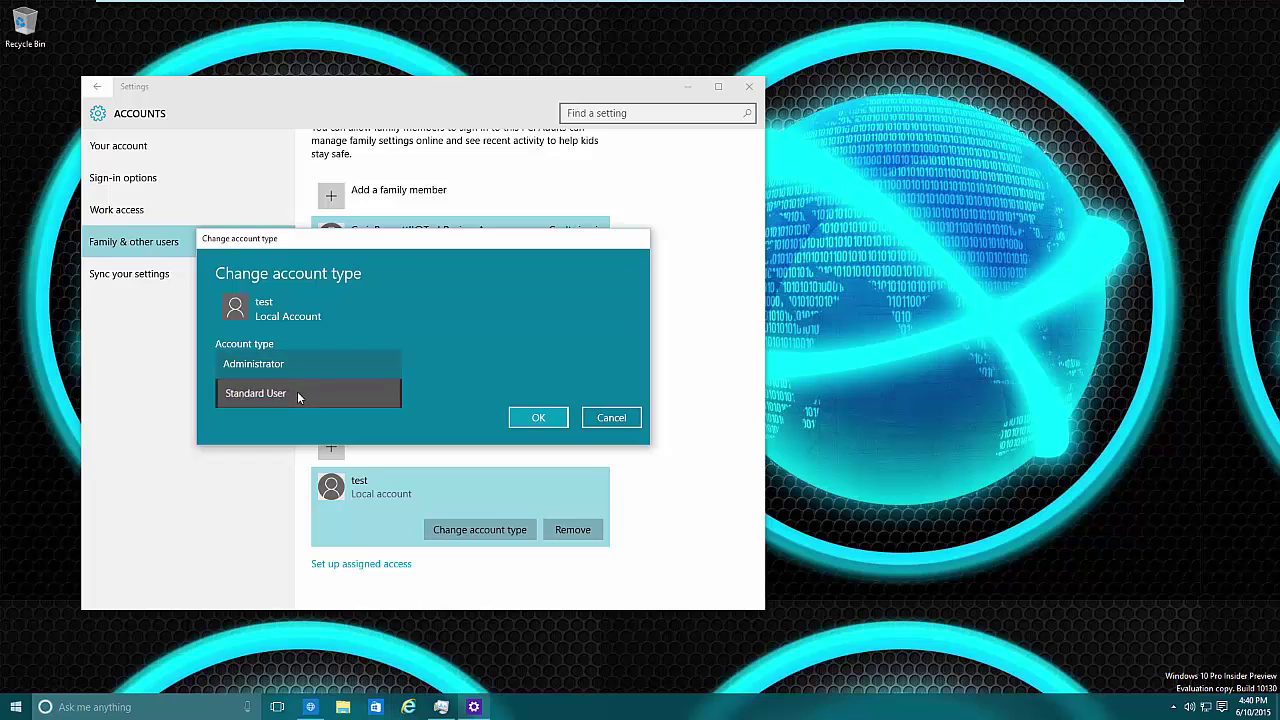
click(297, 391)
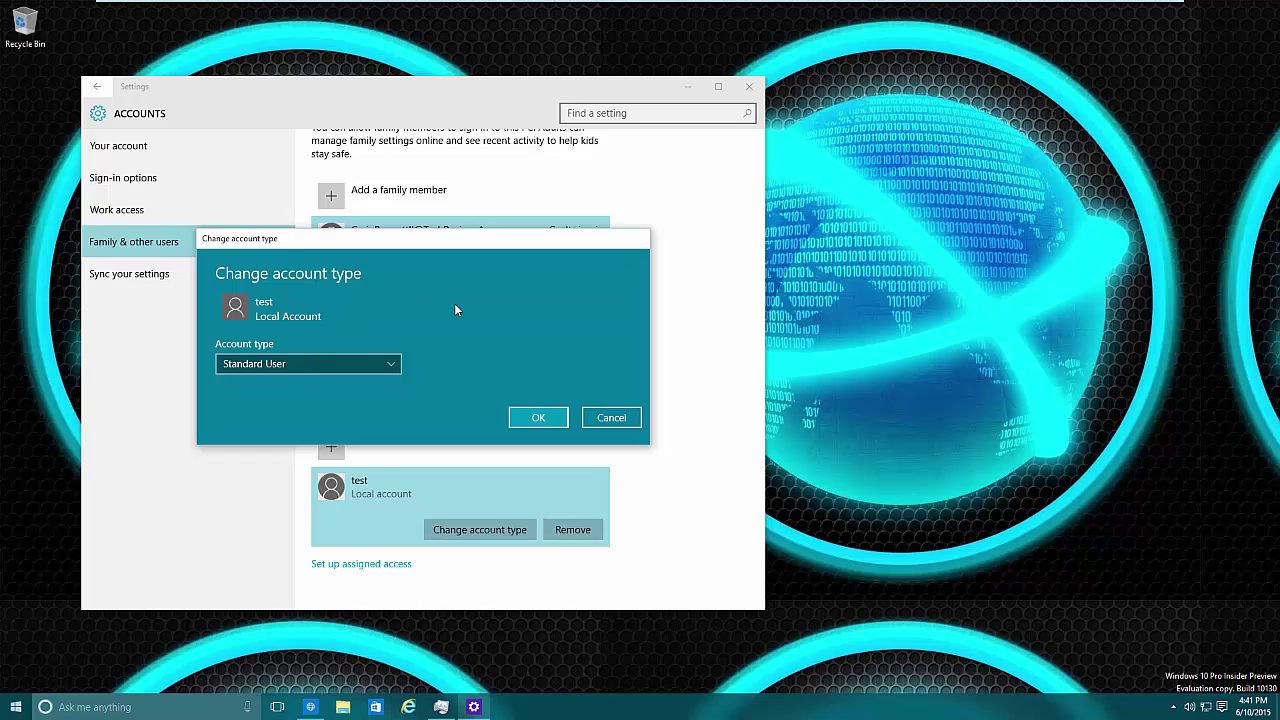
click(308, 364)
click(368, 367)
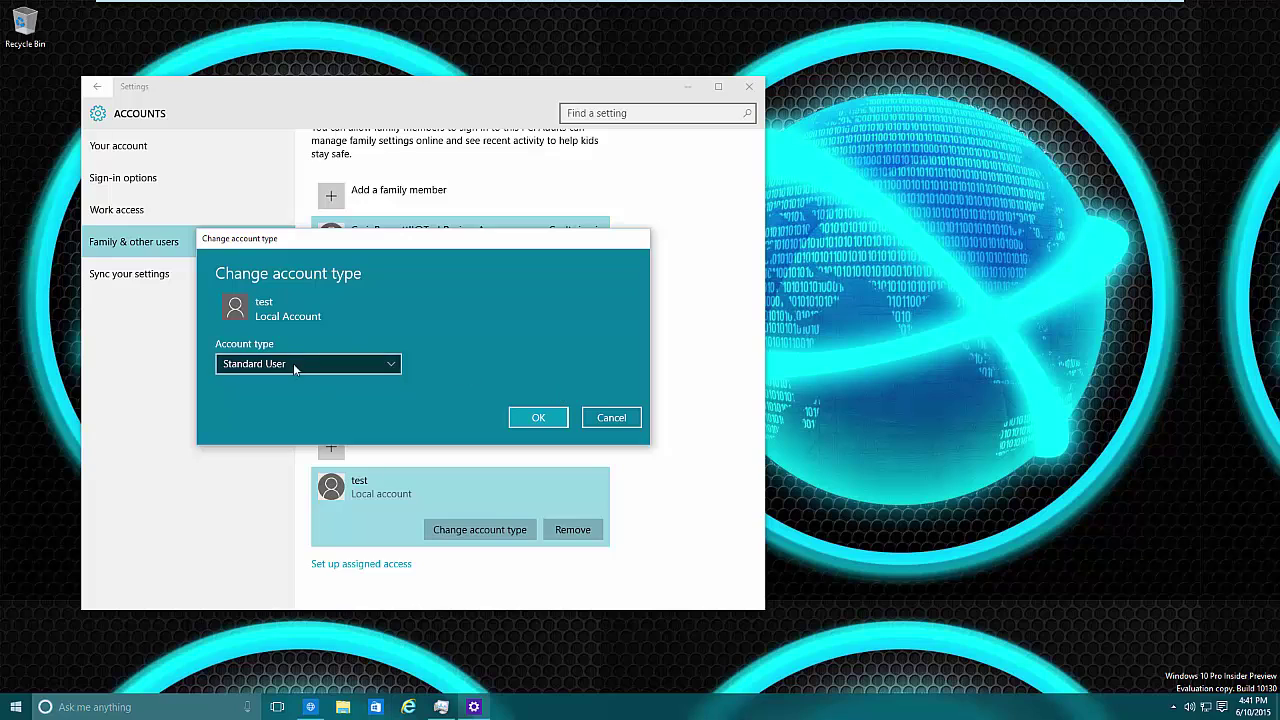
Confirm Standard User, then remove the test account and delete its account and data
click(538, 418)
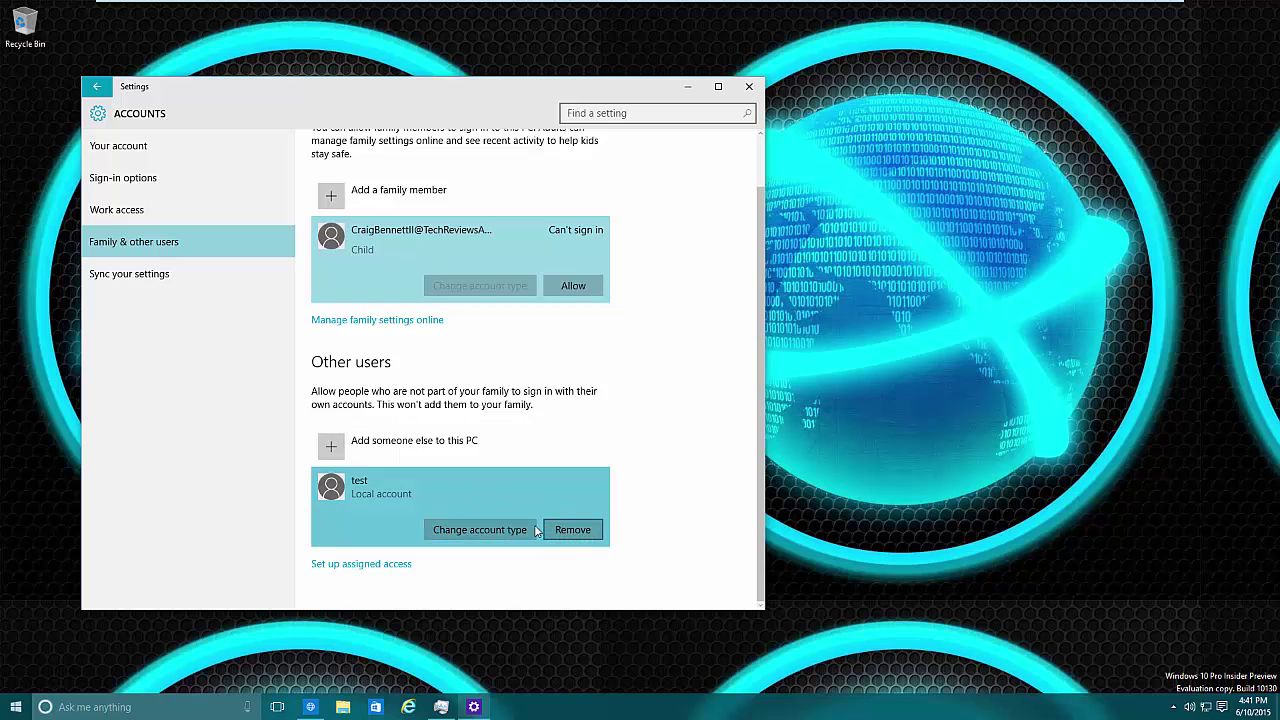
click(588, 538)
click(580, 537)
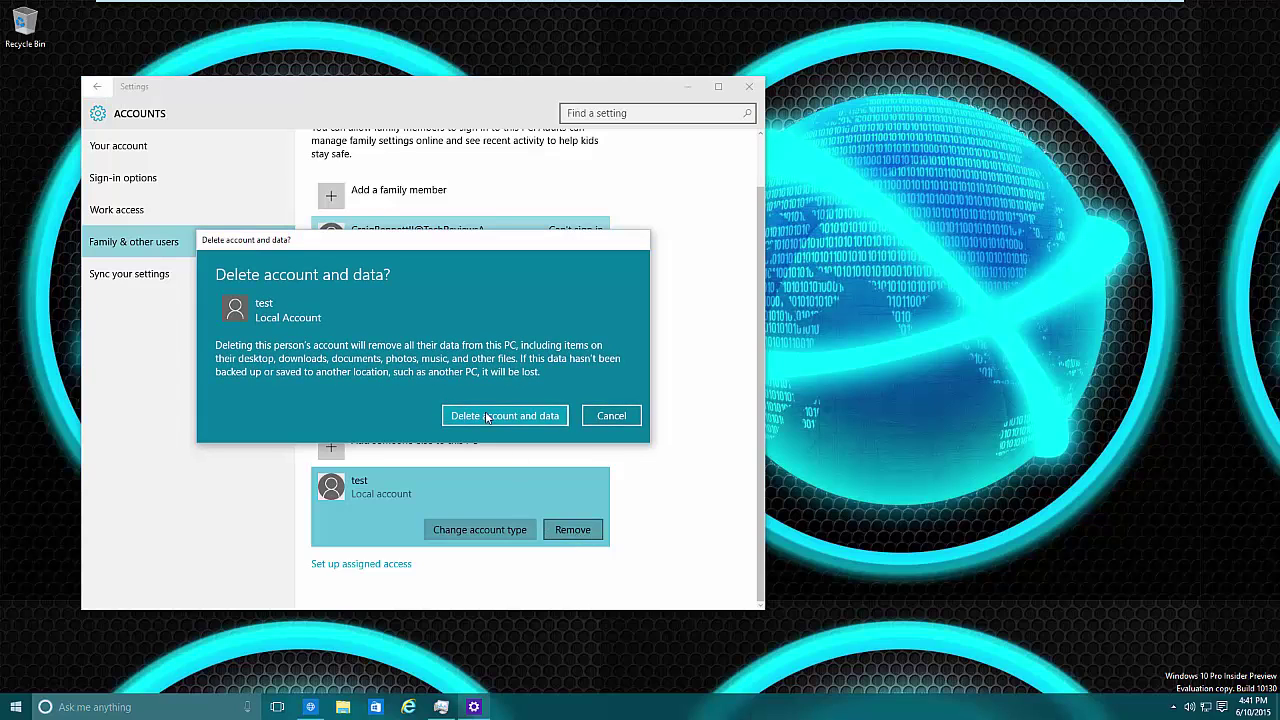
click(491, 416)
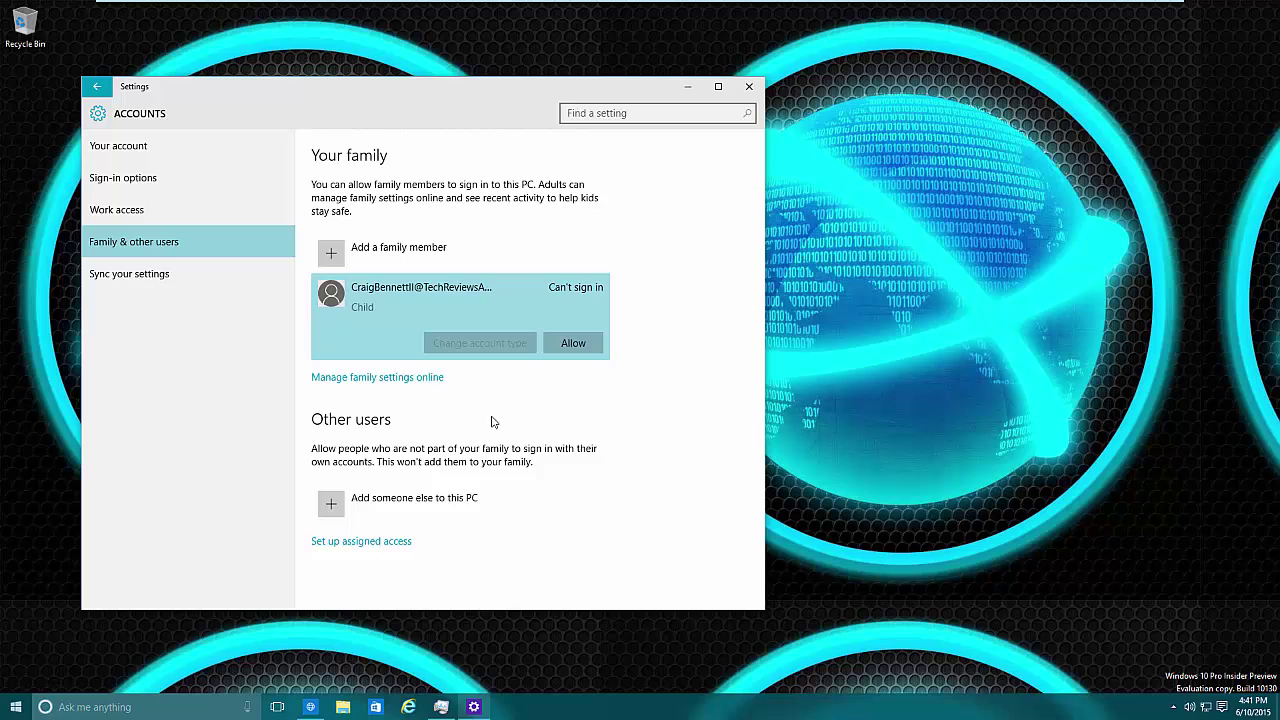